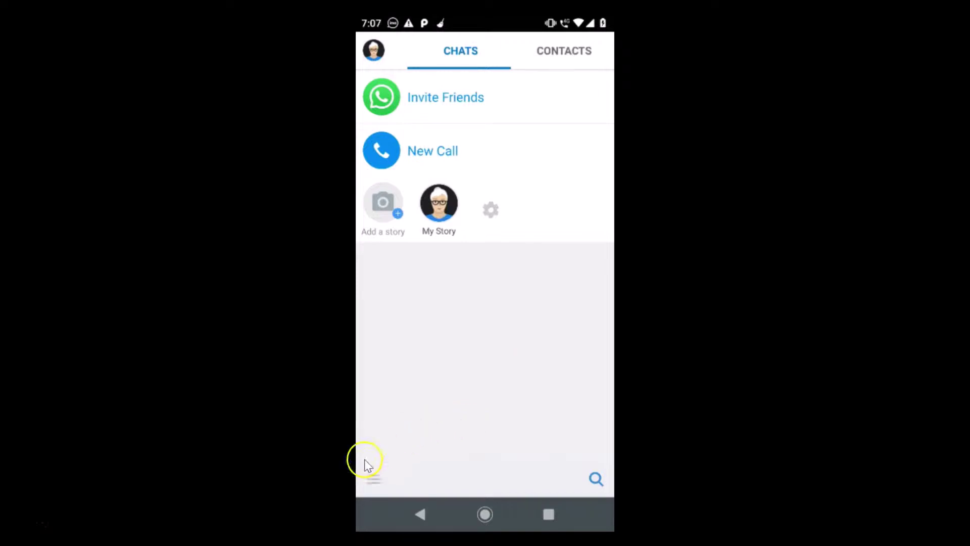
# Step: Browse imo's settings page from the side menu, then return to the chats list
pyautogui.click(377, 485)
pyautogui.click(434, 365)
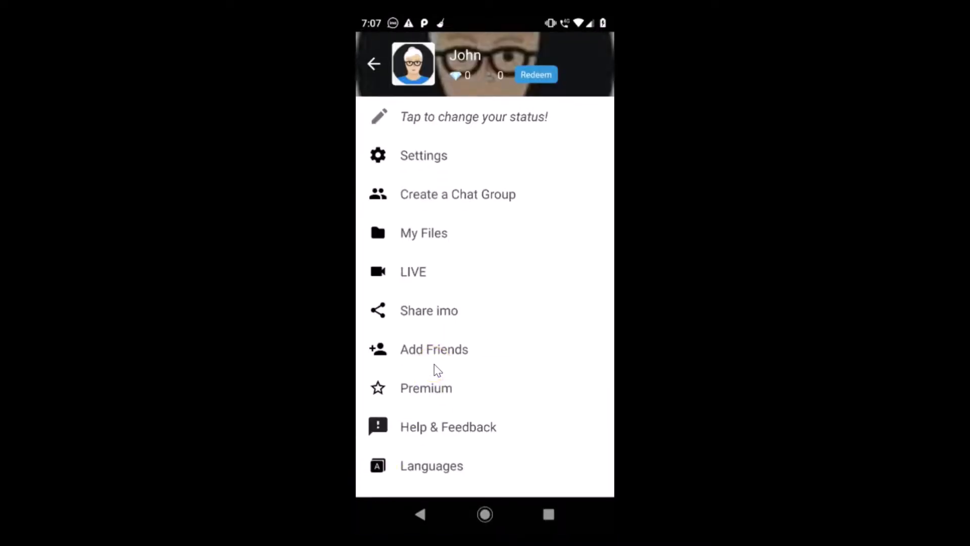
pyautogui.click(411, 167)
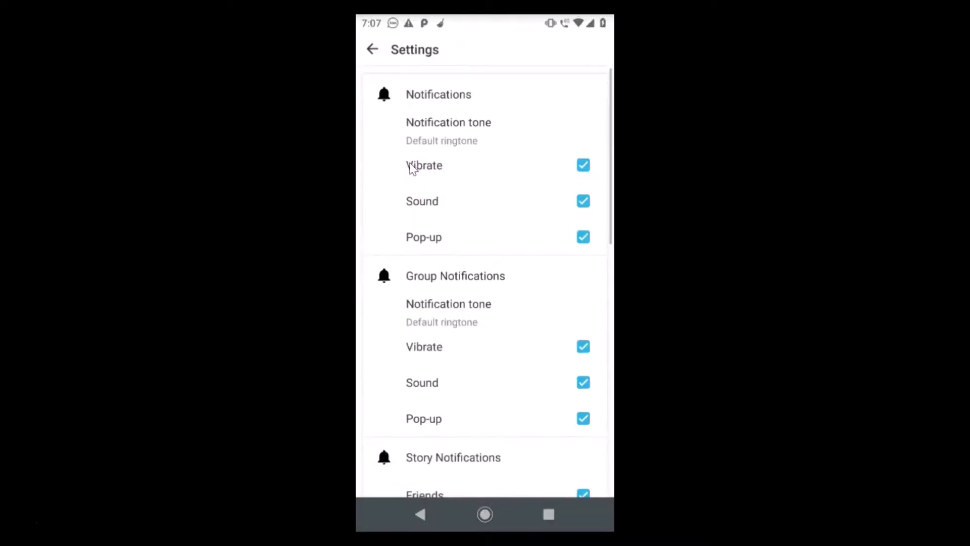
pyautogui.scroll(-10, 414, 169)
pyautogui.scroll(10, 413, 169)
pyautogui.rightClick(414, 169)
pyautogui.click(489, 93)
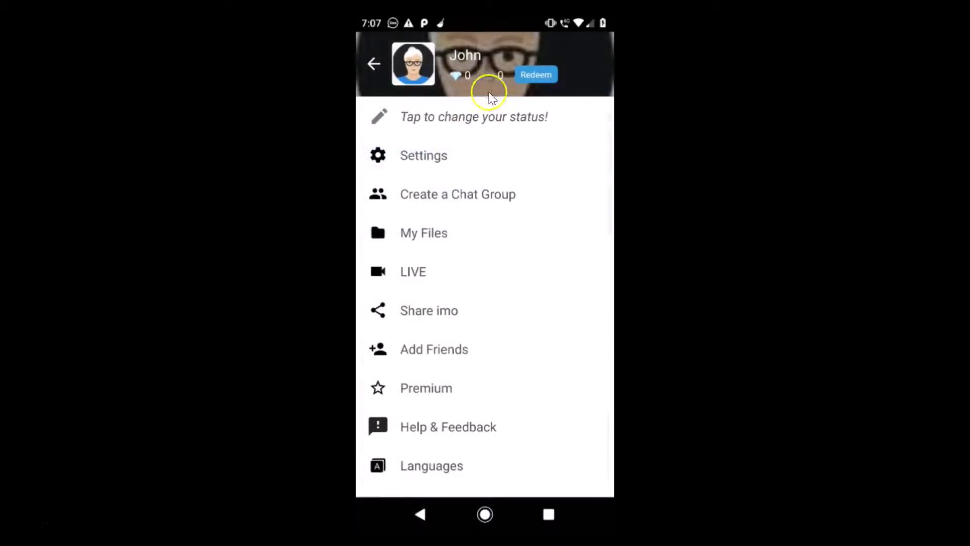
pyautogui.rightClick(495, 80)
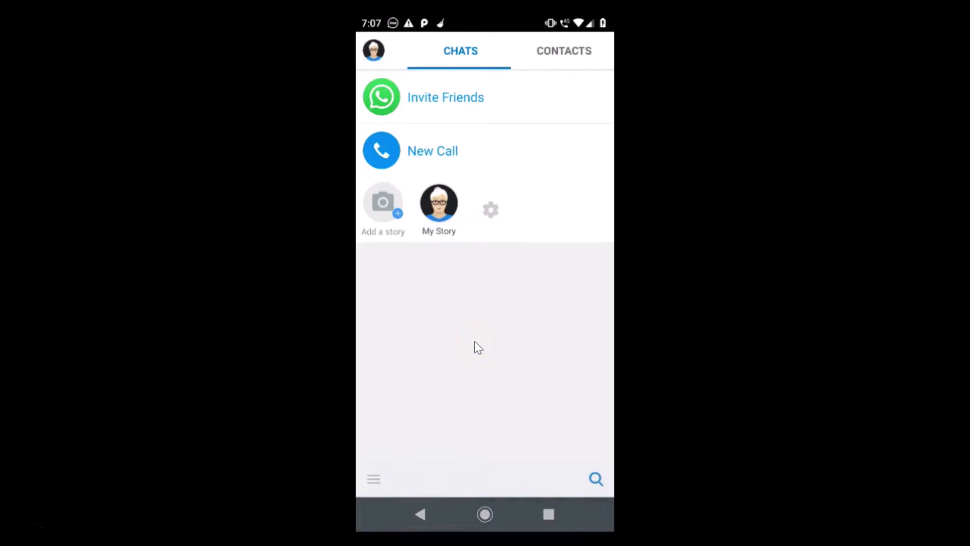
# Step: Go to the Android home screen, flip to the second page and back, then launch Settings
pyautogui.click(457, 397)
pyautogui.click(478, 508)
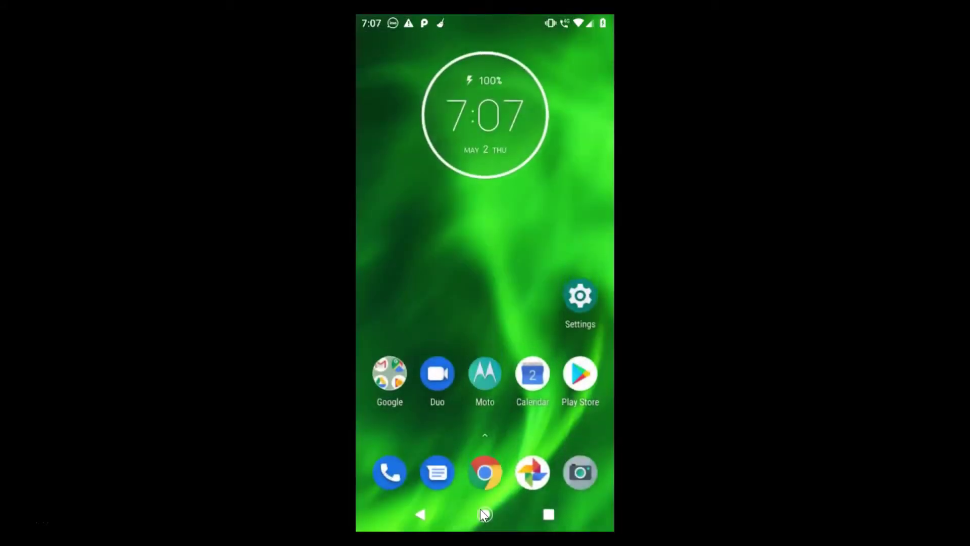
pyautogui.moveTo(581, 383); pyautogui.dragTo(514, 383)
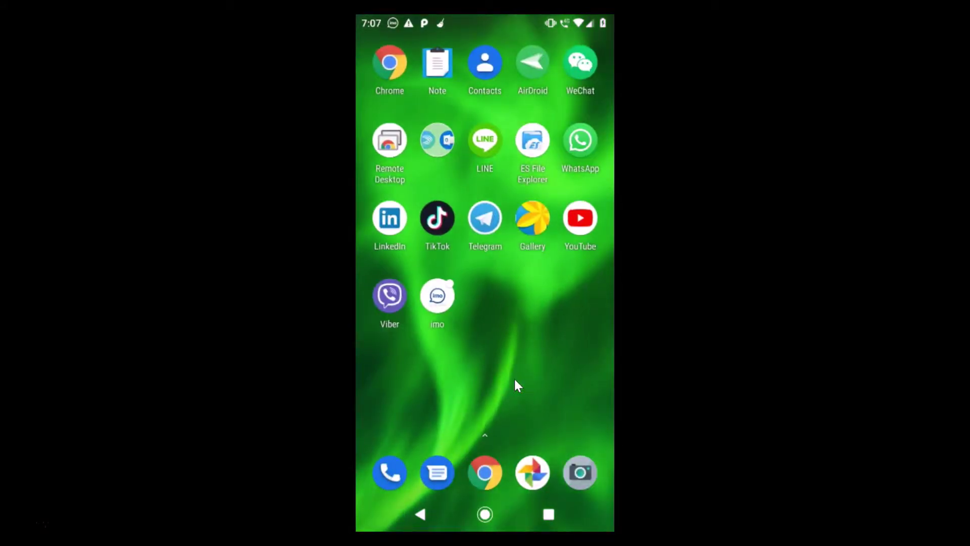
pyautogui.moveTo(515, 379); pyautogui.dragTo(559, 318)
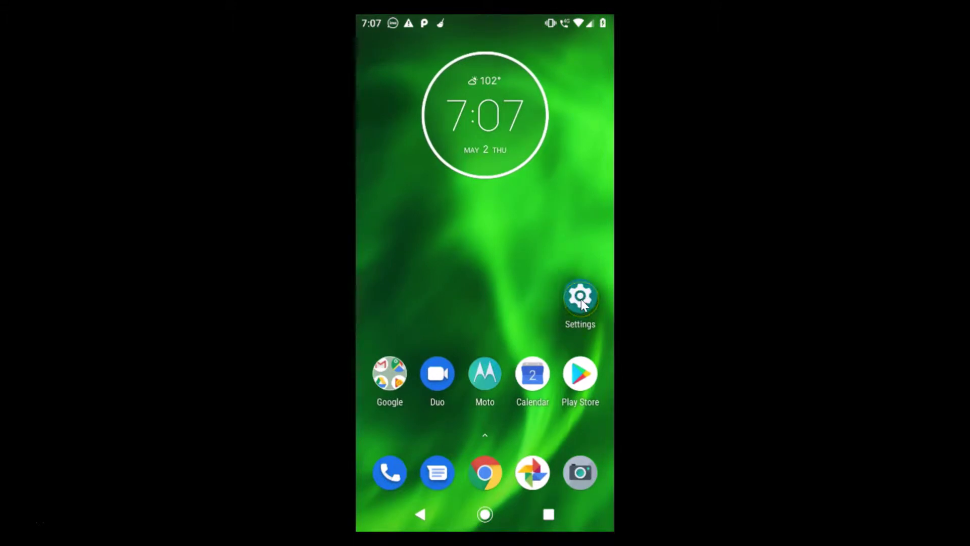
pyautogui.click(581, 299)
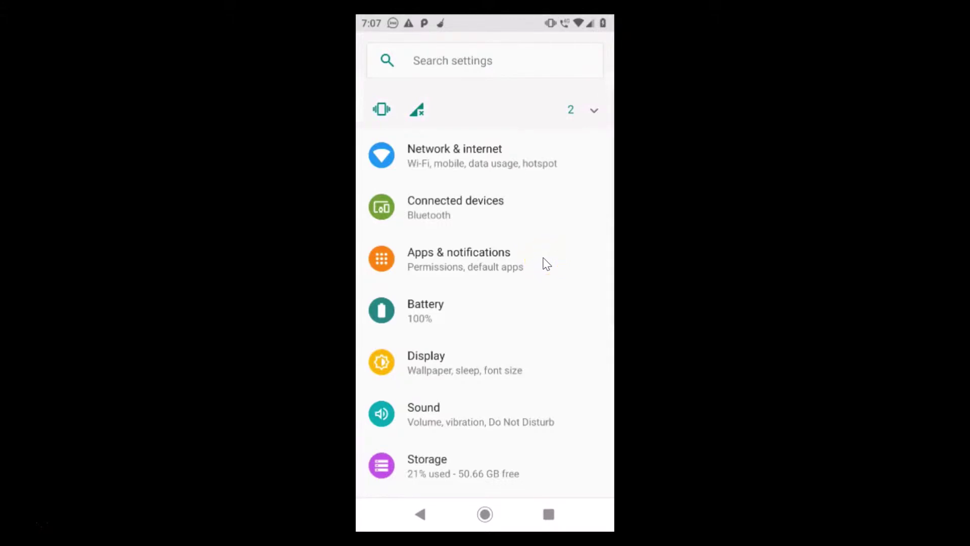
# Step: Under Apps & notifications, show the full list of all 72 installed apps
pyautogui.scroll(-3, 545, 262)
pyautogui.scroll(3, 544, 262)
pyautogui.click(486, 263)
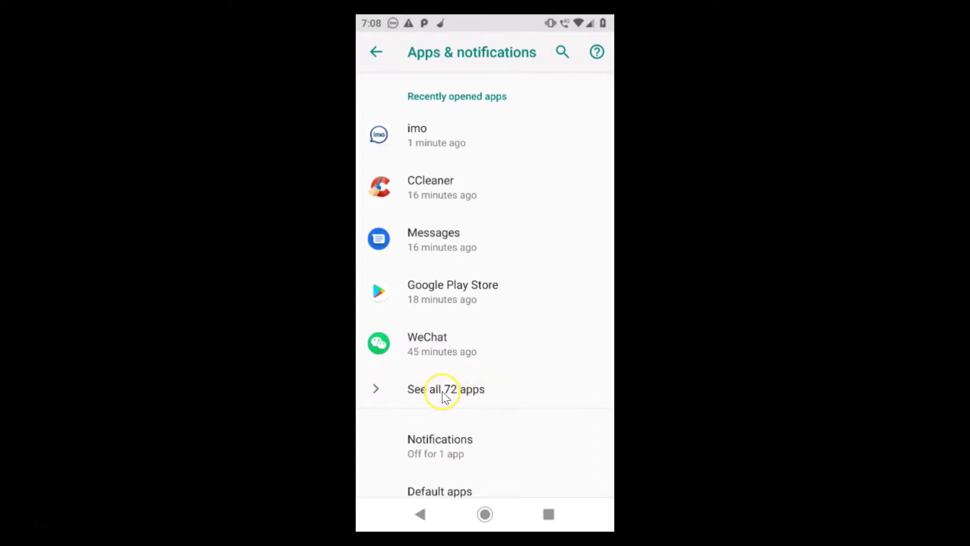
pyautogui.click(443, 393)
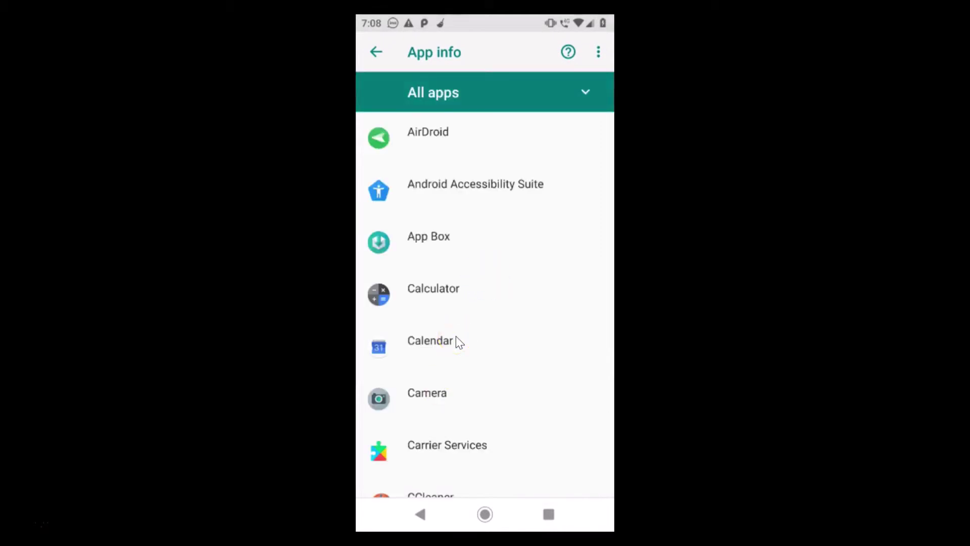
# Step: Scroll down the All apps list to imo and open its App info page
pyautogui.scroll(-3, 456, 335)
pyautogui.scroll(-6, 455, 335)
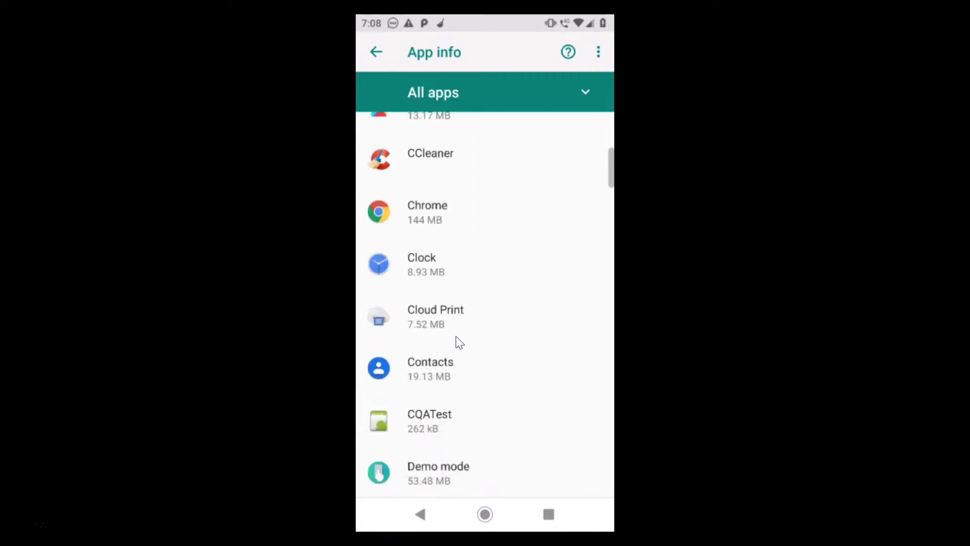
pyautogui.scroll(-5, 456, 336)
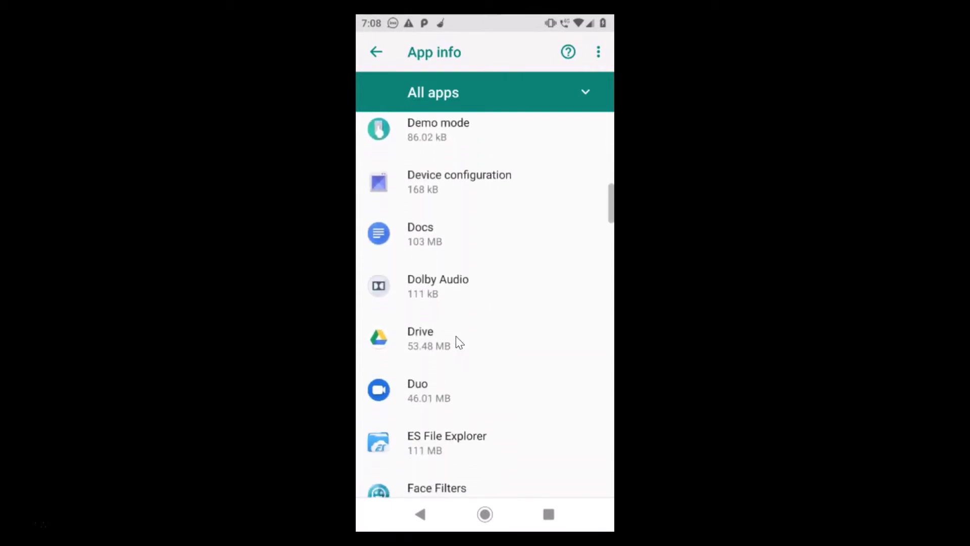
pyautogui.scroll(-5, 455, 335)
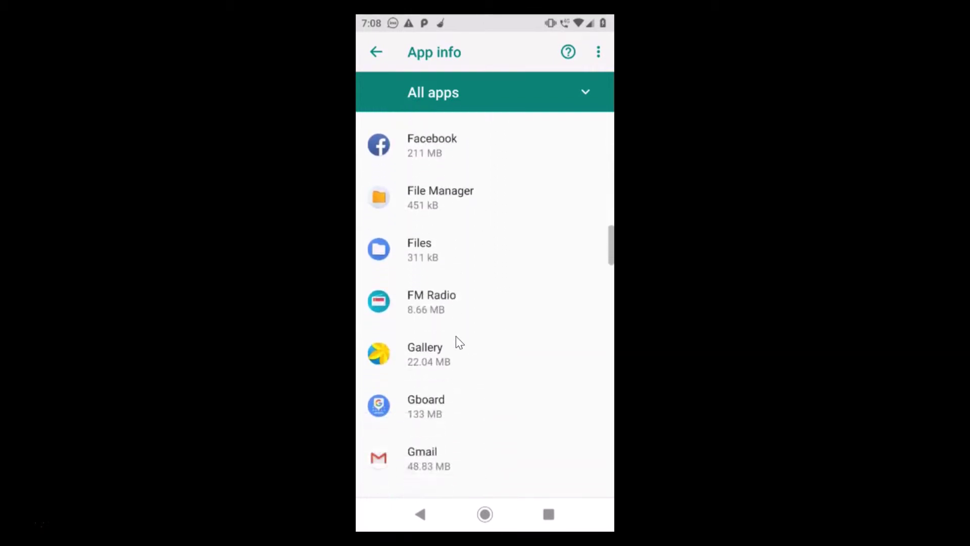
pyautogui.scroll(-6, 455, 335)
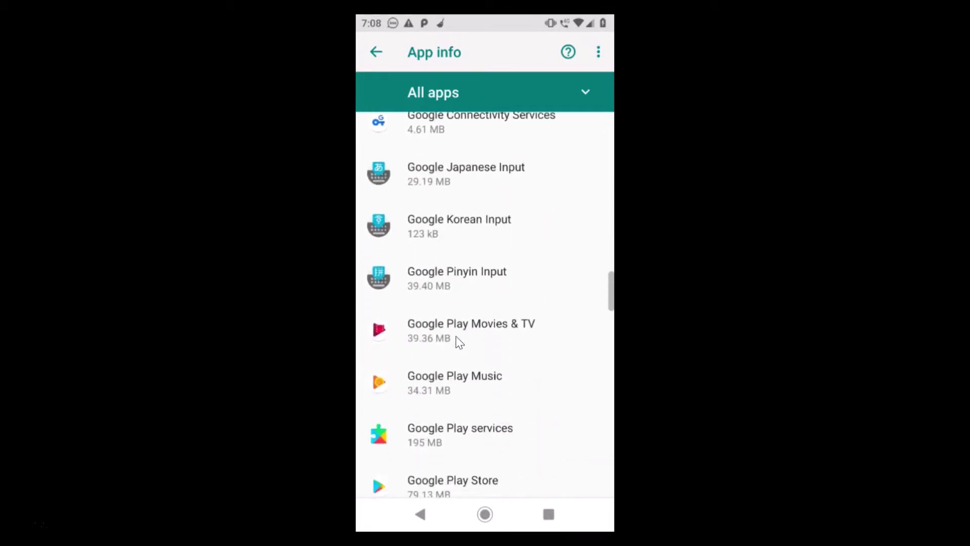
pyautogui.scroll(-1, 456, 336)
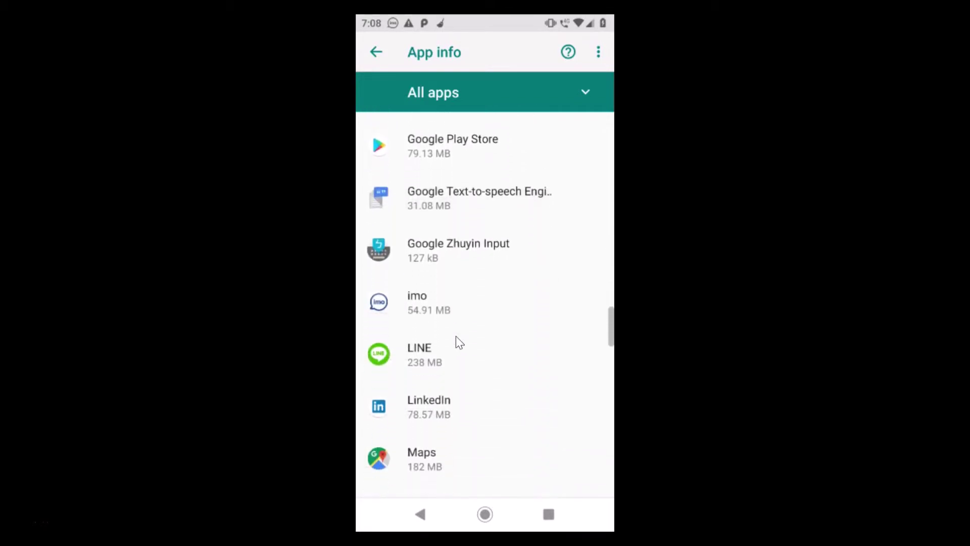
pyautogui.click(416, 308)
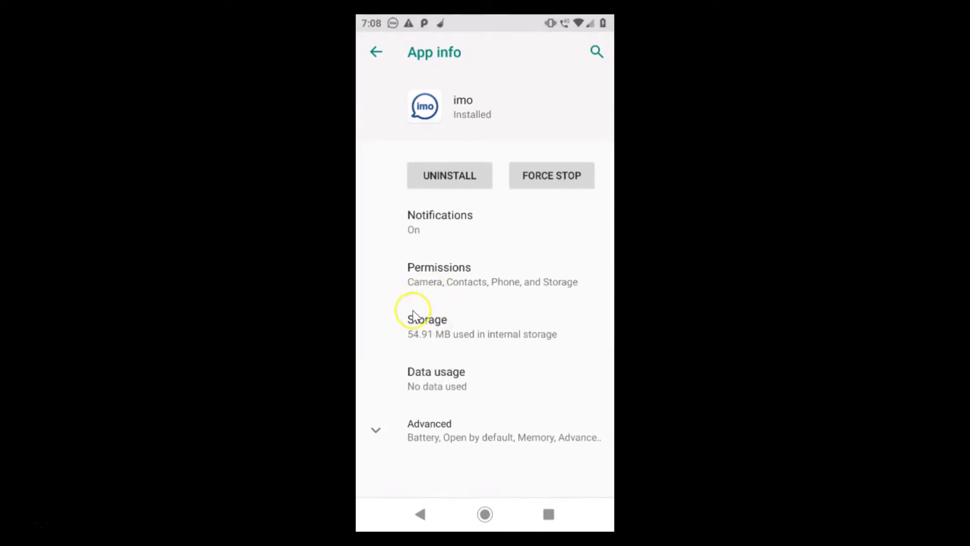
# Step: From imo's Storage page, choose Clear Storage and delete the account data
pyautogui.click(445, 327)
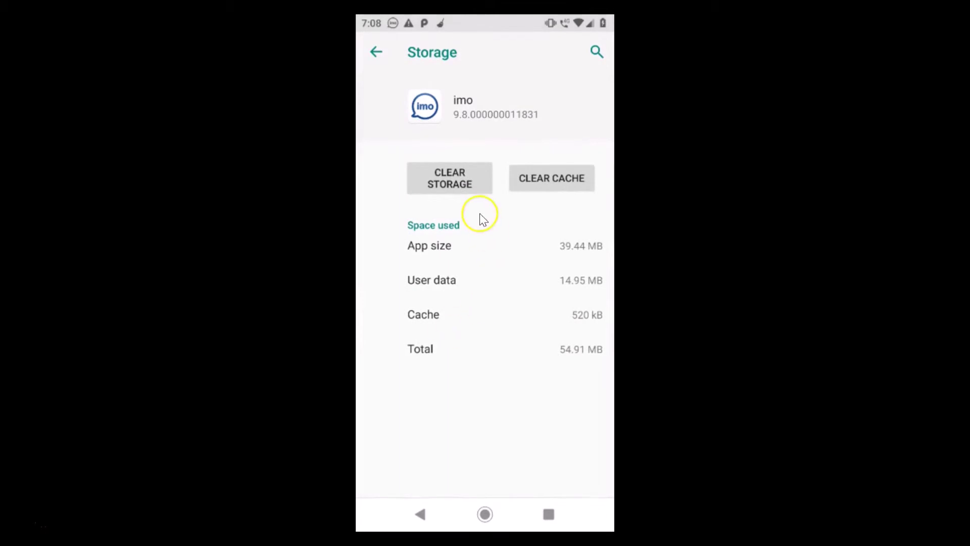
pyautogui.click(455, 180)
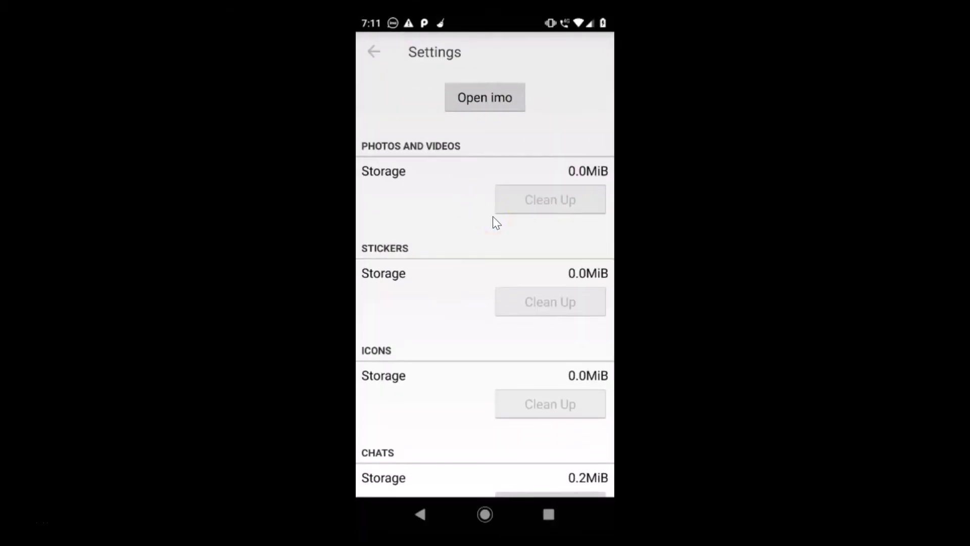
pyautogui.scroll(-3, 492, 217)
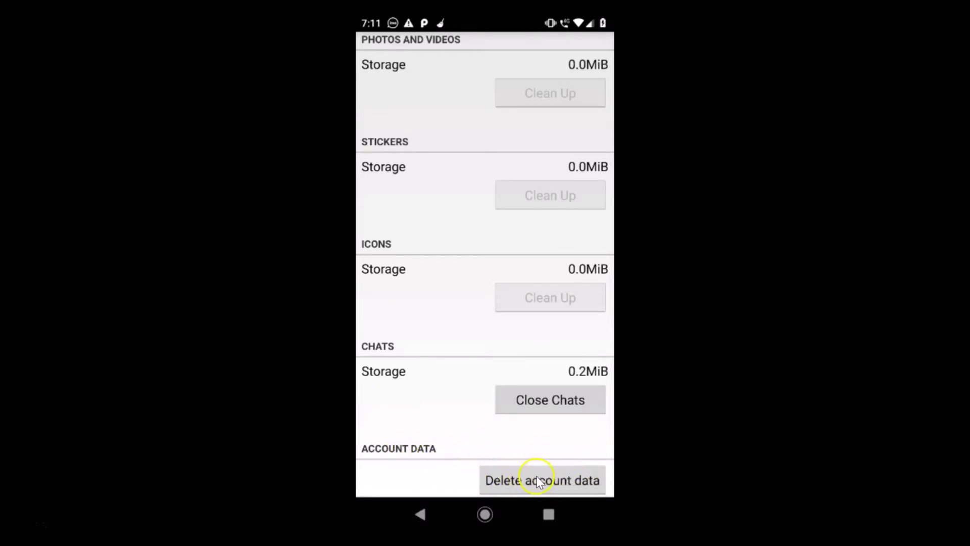
pyautogui.click(555, 481)
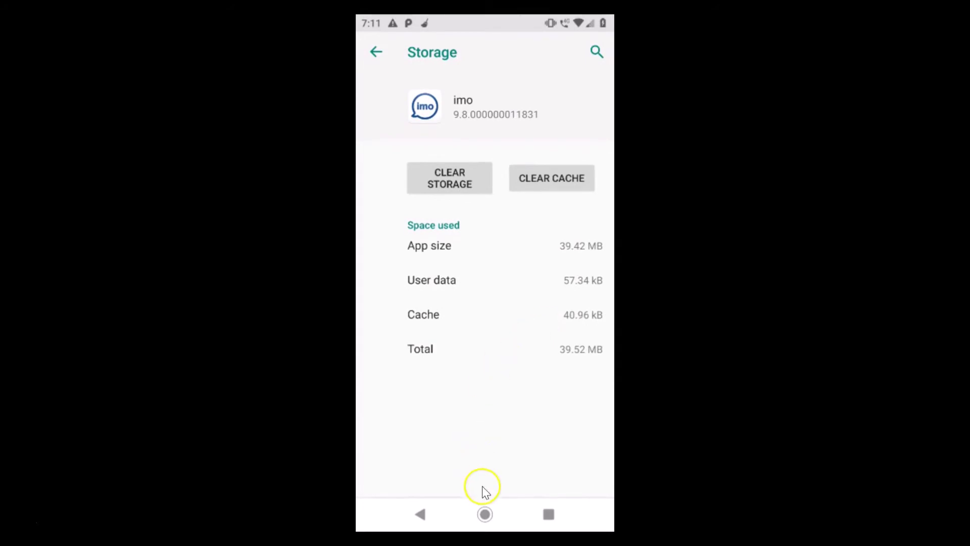
# Step: Relaunch imo from the home screen and allow it to make and manage phone calls
pyautogui.click(484, 513)
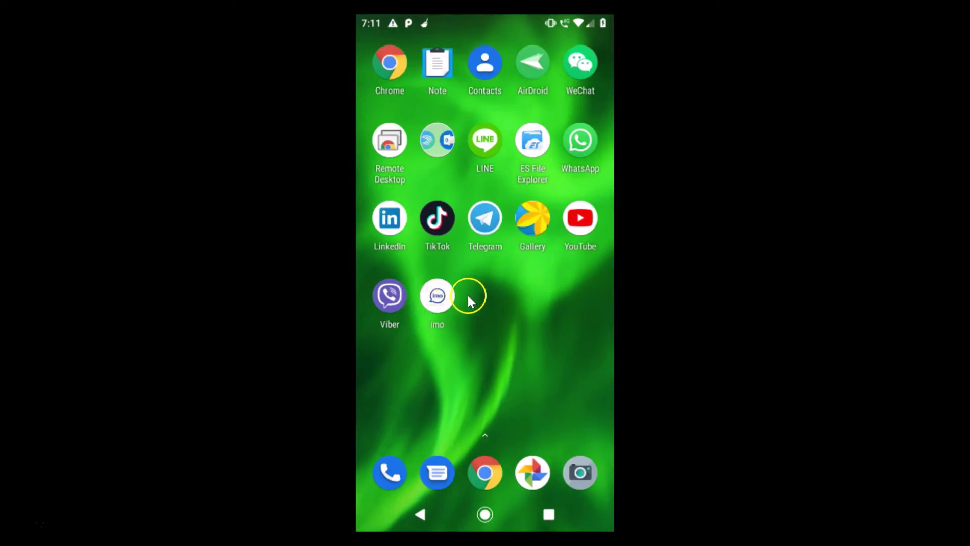
pyautogui.click(441, 298)
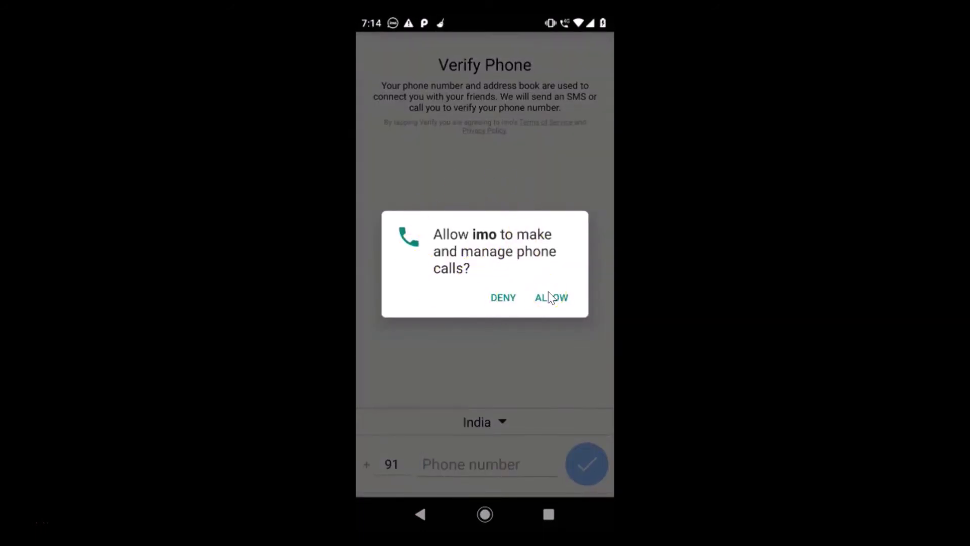
pyautogui.click(551, 297)
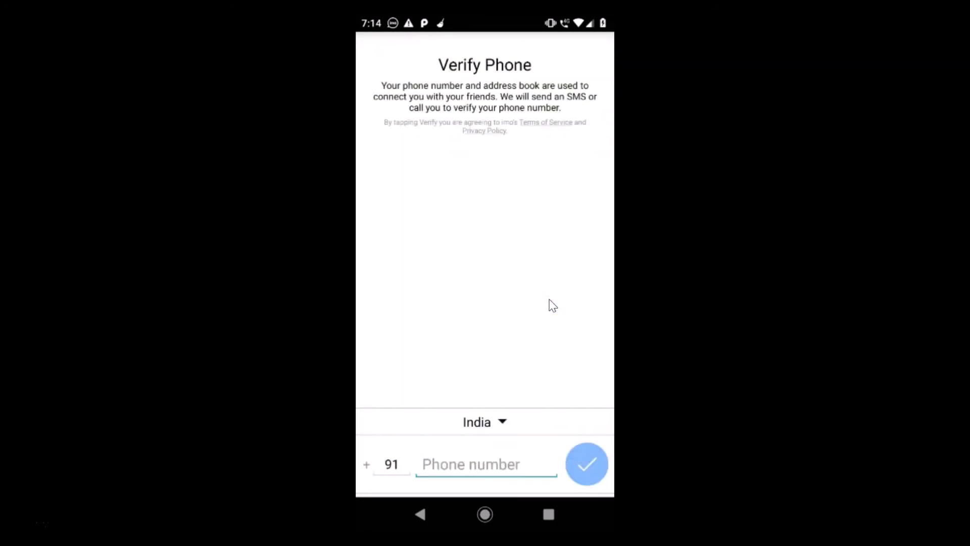
pyautogui.click(521, 499)
pyautogui.click(635, 333)
pyautogui.click(537, 332)
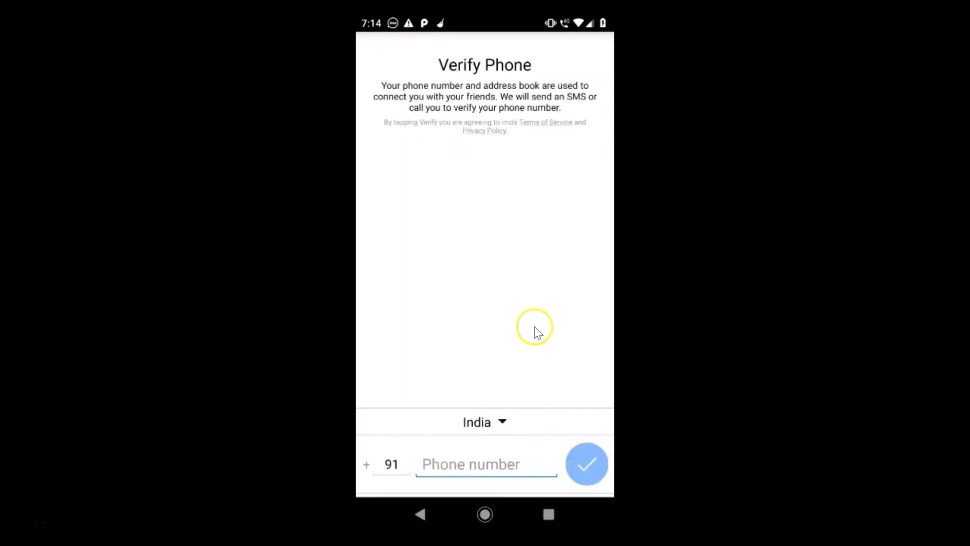